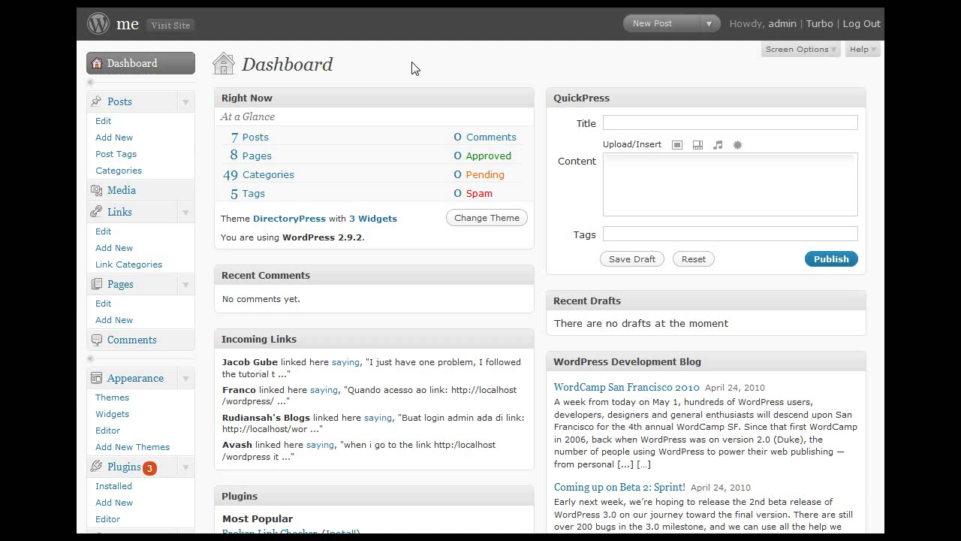
Open the Articles page for editing from the list of site pages
{"action": "scroll", "coordinate": [406, 83], "scroll_direction": "down", "scroll_amount": 2}
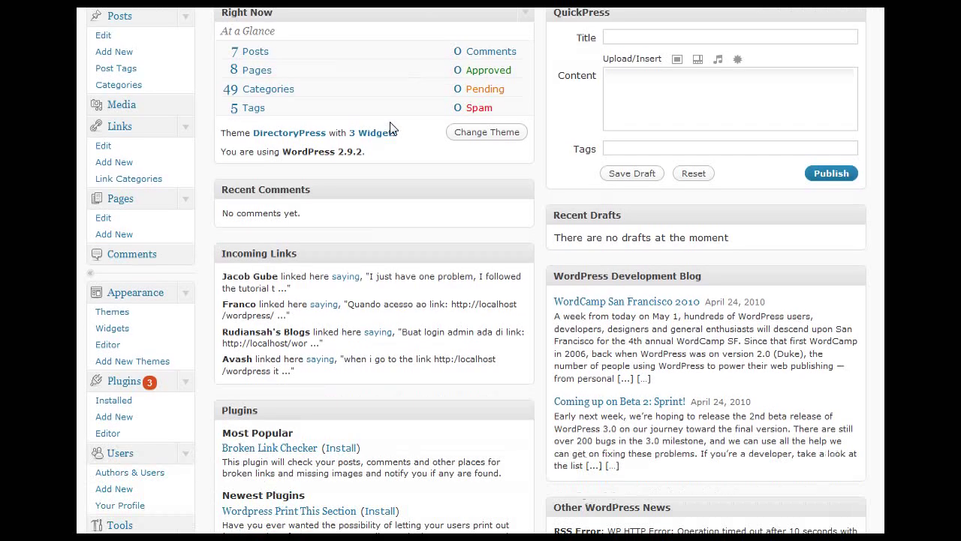
{"action": "scroll", "coordinate": [390, 129], "scroll_direction": "up", "scroll_amount": 2}
{"action": "scroll", "coordinate": [313, 97], "scroll_direction": "down", "scroll_amount": 1}
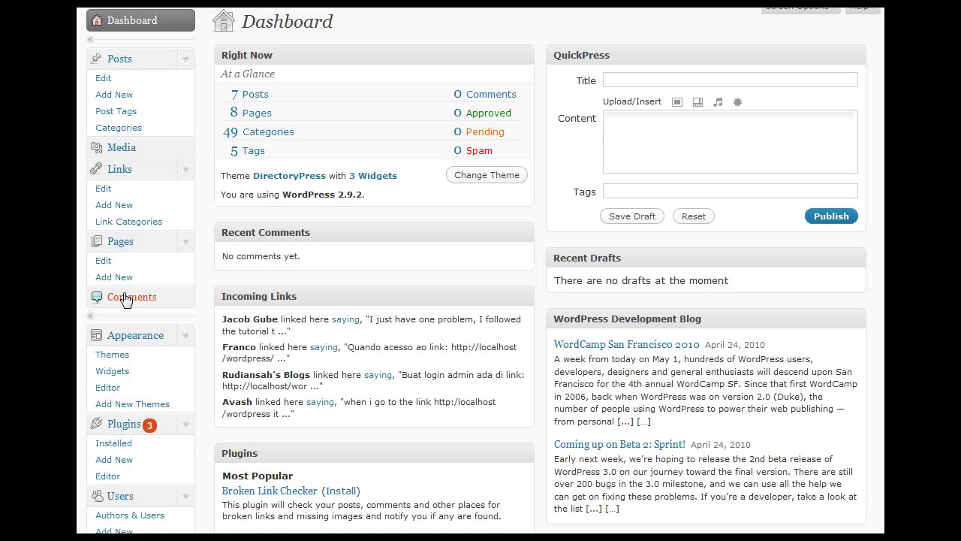
{"action": "left_click", "coordinate": [128, 241]}
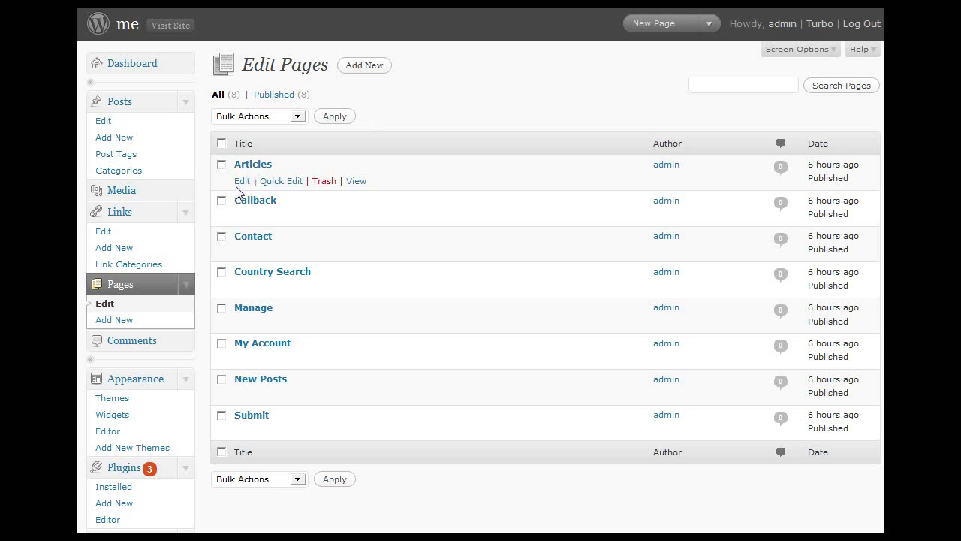
{"action": "left_click", "coordinate": [240, 182]}
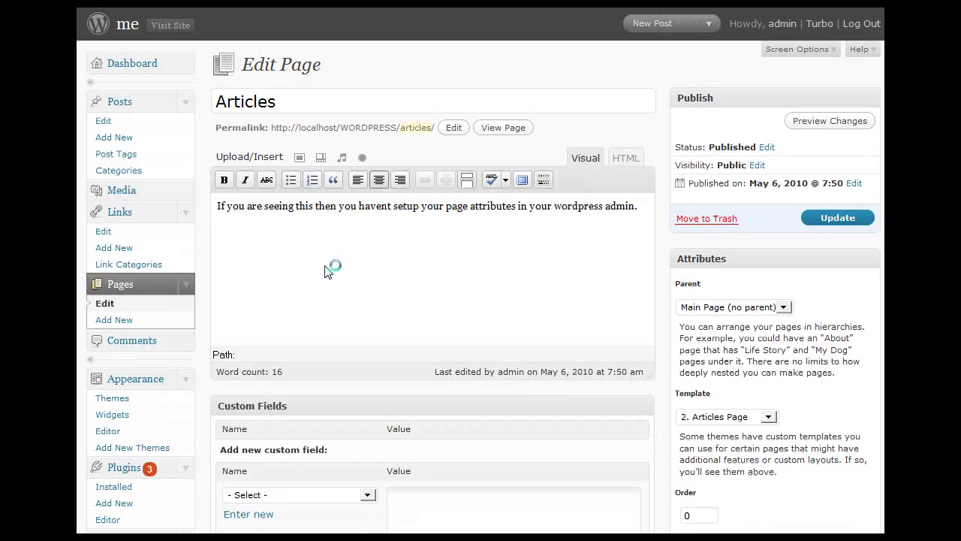
Examine the Articles page's assigned template and the placeholder sentence in its content
{"action": "scroll", "coordinate": [756, 292], "scroll_direction": "down", "scroll_amount": 1}
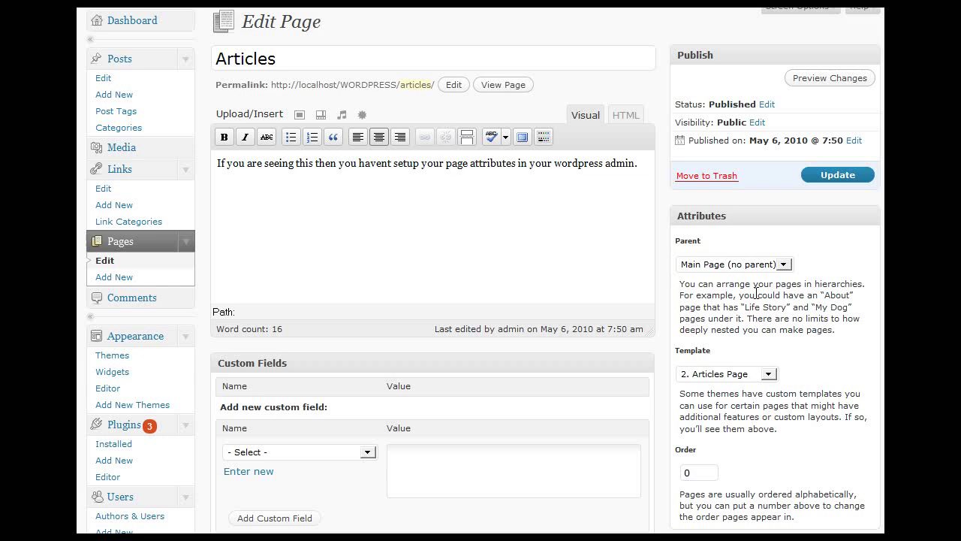
{"action": "left_click", "coordinate": [744, 373]}
{"action": "left_click", "coordinate": [773, 345]}
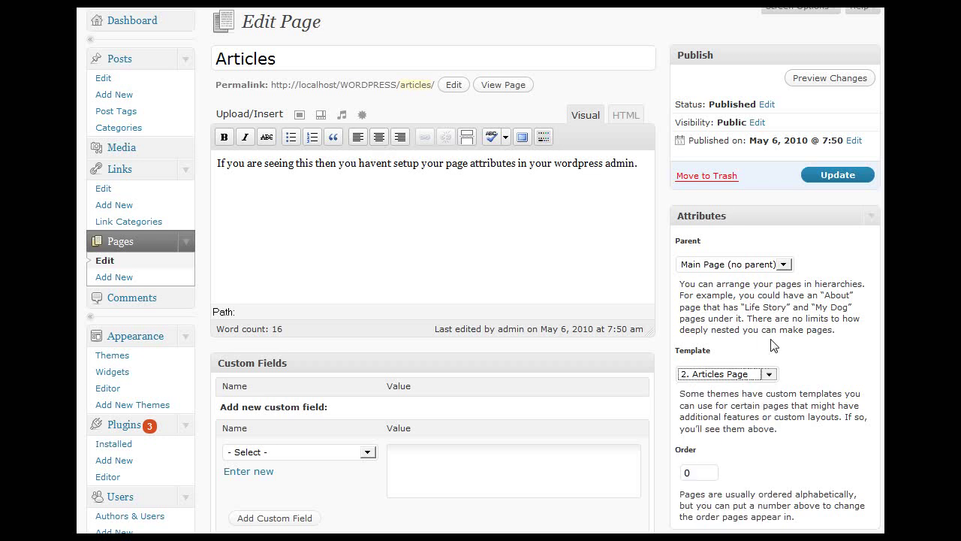
{"action": "left_click", "coordinate": [776, 379]}
{"action": "left_click", "coordinate": [795, 363]}
{"action": "left_click", "coordinate": [774, 373]}
{"action": "left_click", "coordinate": [809, 366]}
{"action": "scroll", "coordinate": [815, 361], "scroll_direction": "up", "scroll_amount": 1}
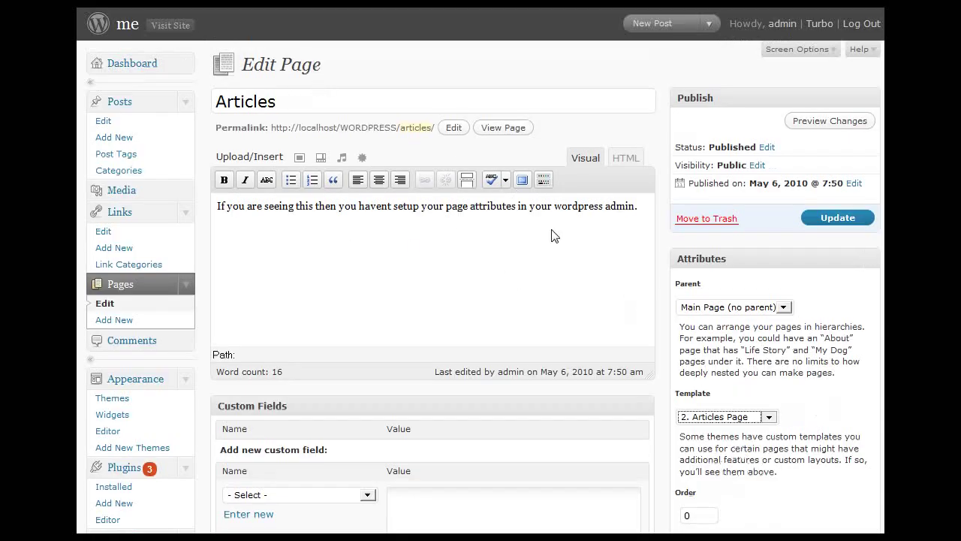
{"action": "left_click", "coordinate": [631, 207]}
{"action": "left_click_drag", "start_coordinate": [638, 206], "coordinate": [210, 227]}
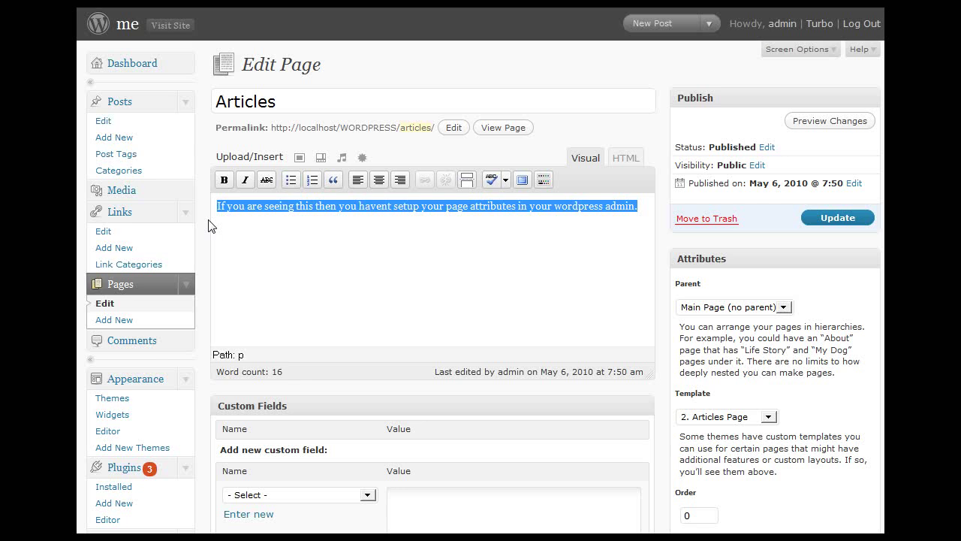
{"action": "left_click", "coordinate": [211, 227]}
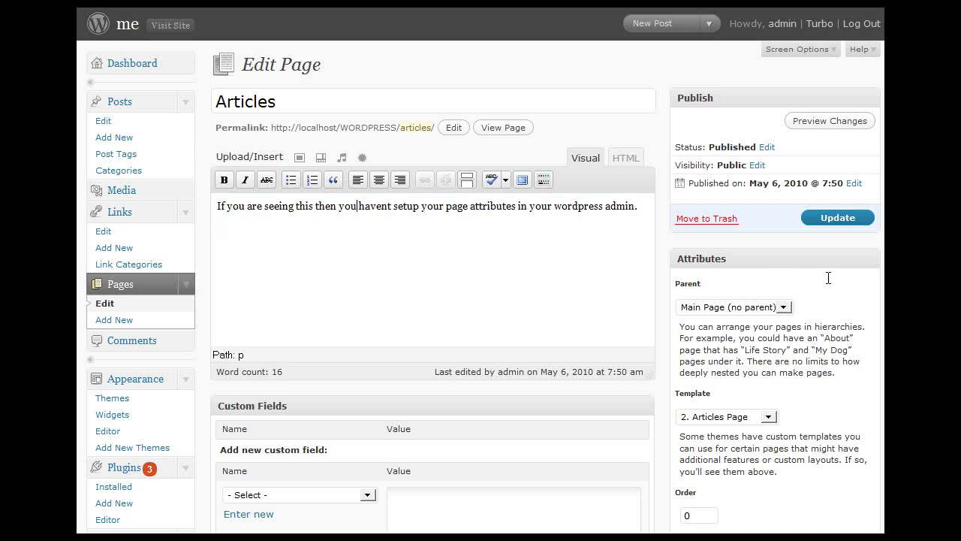
Look through the theme's page templates offered in the Articles page's attributes, keeping 2. Articles Page selected
{"action": "scroll", "coordinate": [789, 353], "scroll_direction": "down", "scroll_amount": 2}
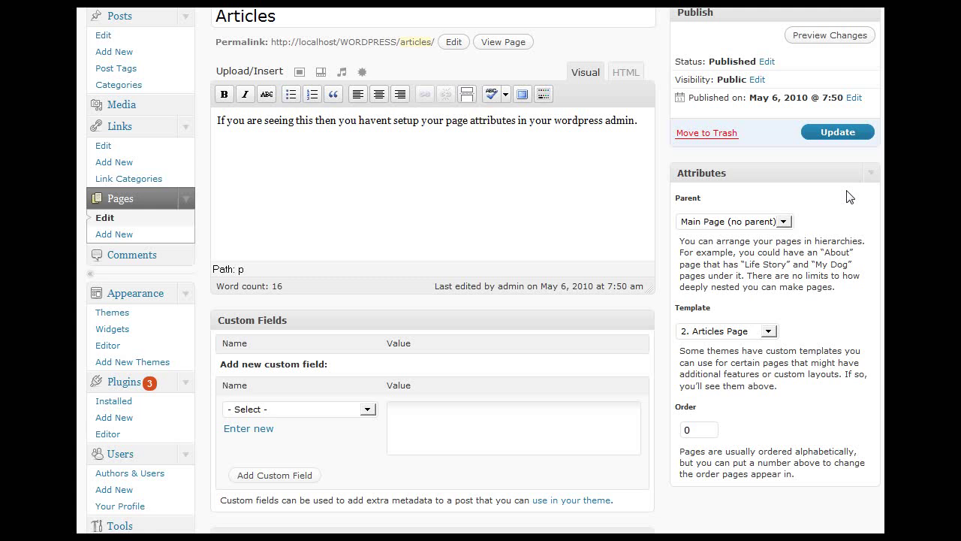
{"action": "left_click_drag", "start_coordinate": [666, 312], "coordinate": [728, 318]}
{"action": "left_click", "coordinate": [751, 335]}
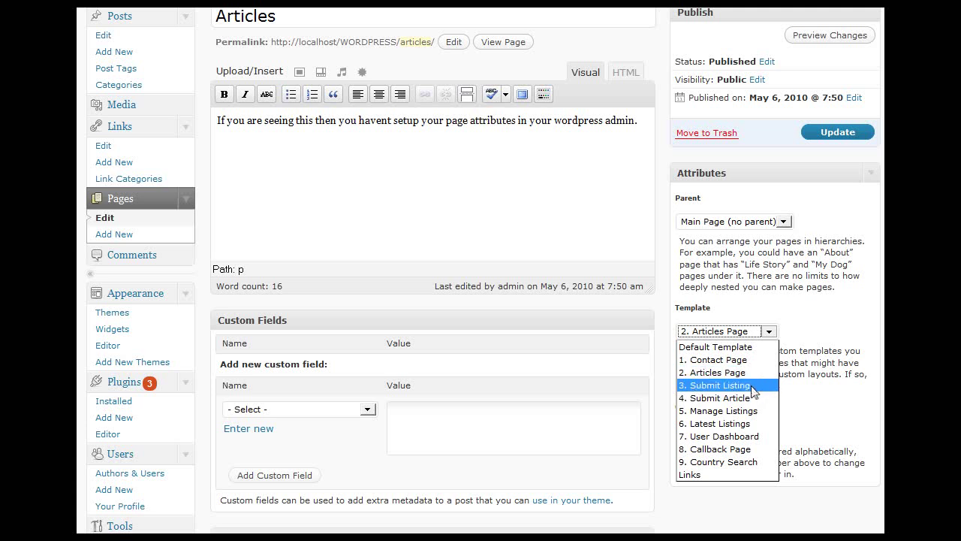
{"action": "left_click", "coordinate": [847, 343]}
{"action": "scroll", "coordinate": [818, 354], "scroll_direction": "up", "scroll_amount": 2}
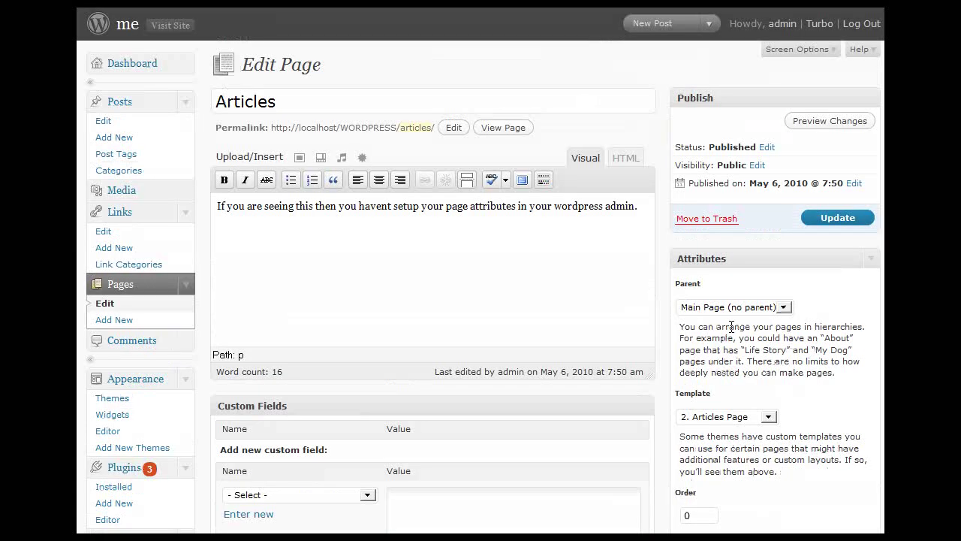
{"action": "scroll", "coordinate": [685, 415], "scroll_direction": "down", "scroll_amount": 1}
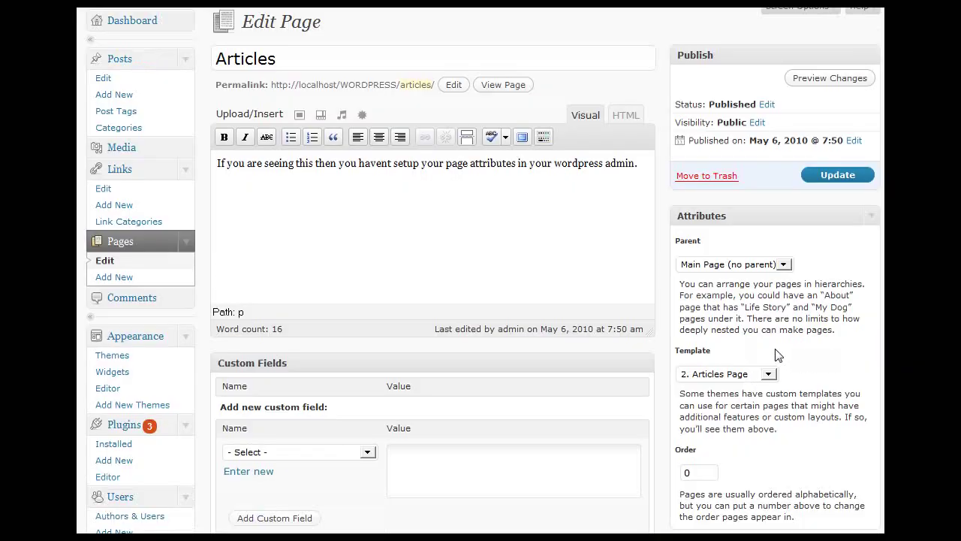
{"action": "scroll", "coordinate": [777, 355], "scroll_direction": "down", "scroll_amount": 1}
{"action": "left_click", "coordinate": [725, 331]}
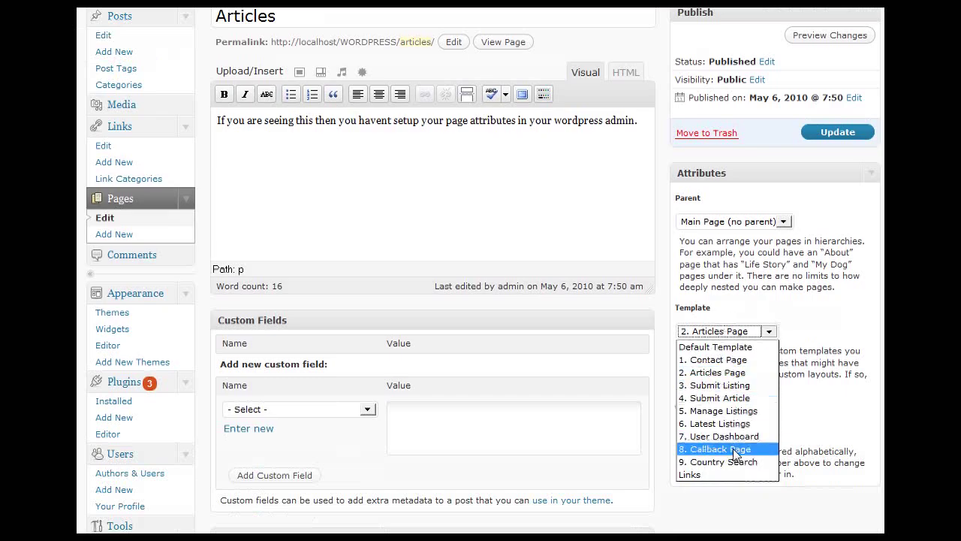
{"action": "left_click", "coordinate": [720, 373]}
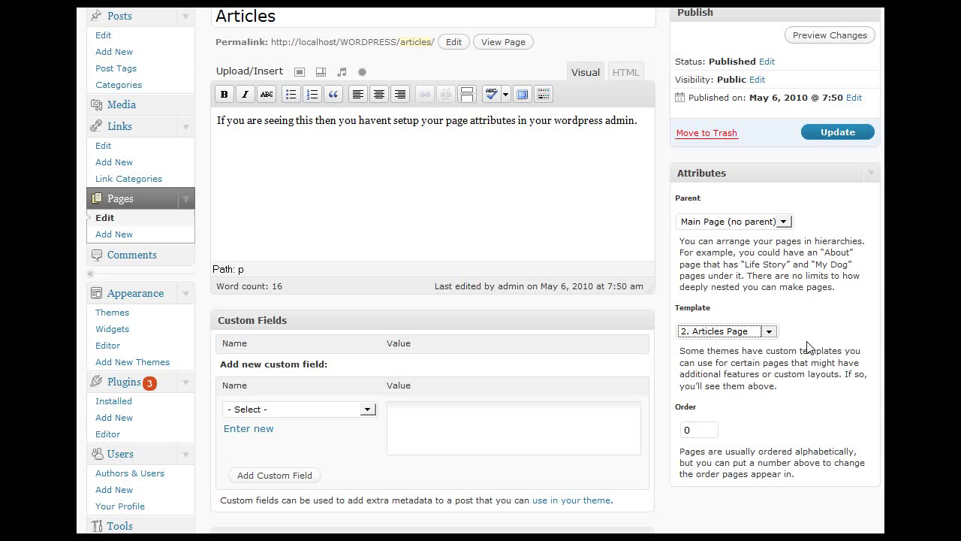
{"action": "scroll", "coordinate": [522, 309], "scroll_direction": "up", "scroll_amount": 2}
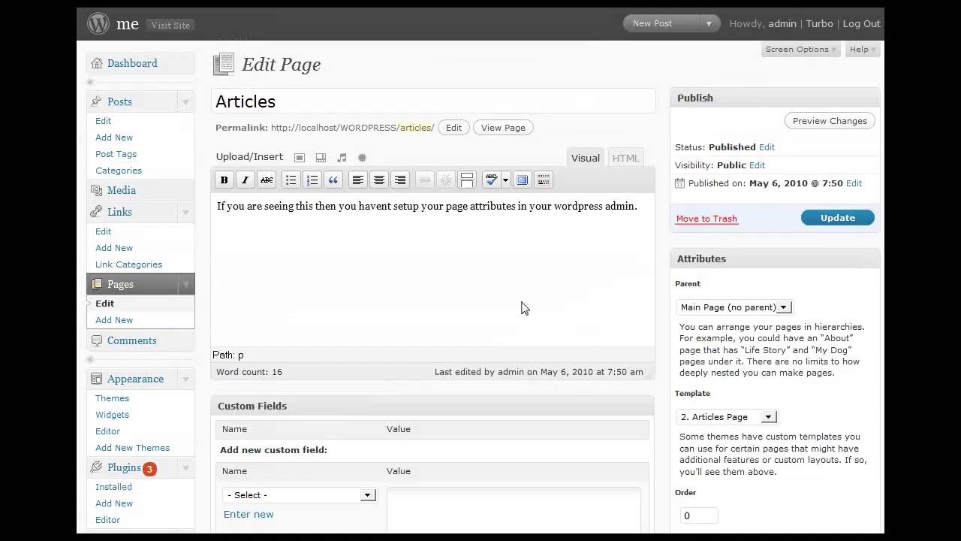
Review the Callback Page and Country Search entries among the page templates without changing the Articles page's template
{"action": "scroll", "coordinate": [473, 301], "scroll_direction": "down", "scroll_amount": 1}
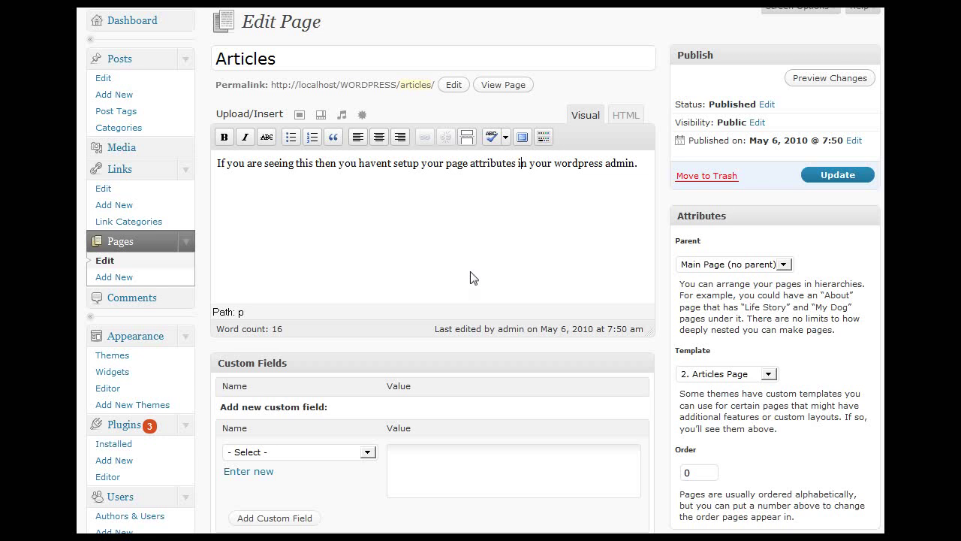
{"action": "scroll", "coordinate": [473, 278], "scroll_direction": "down", "scroll_amount": 2}
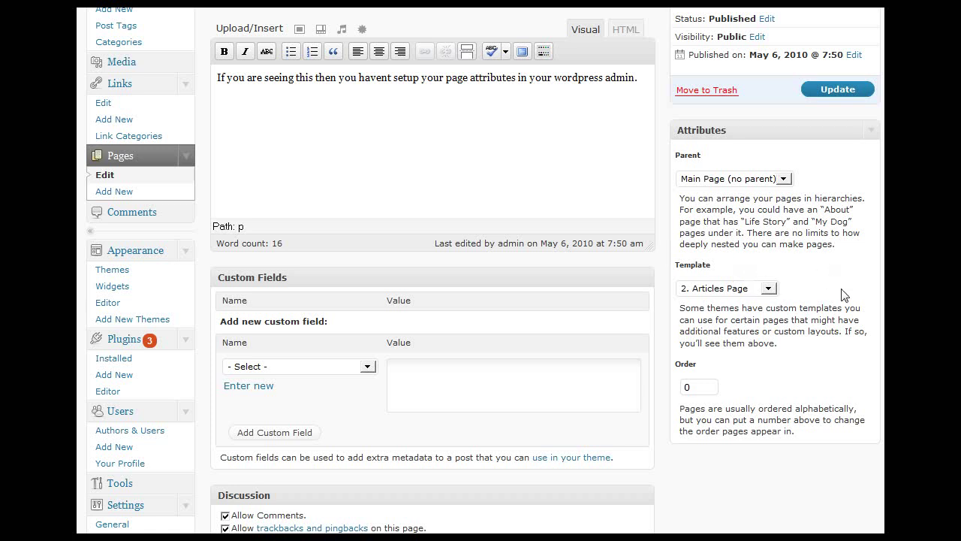
{"action": "scroll", "coordinate": [843, 295], "scroll_direction": "up", "scroll_amount": 1}
{"action": "left_click", "coordinate": [749, 335]}
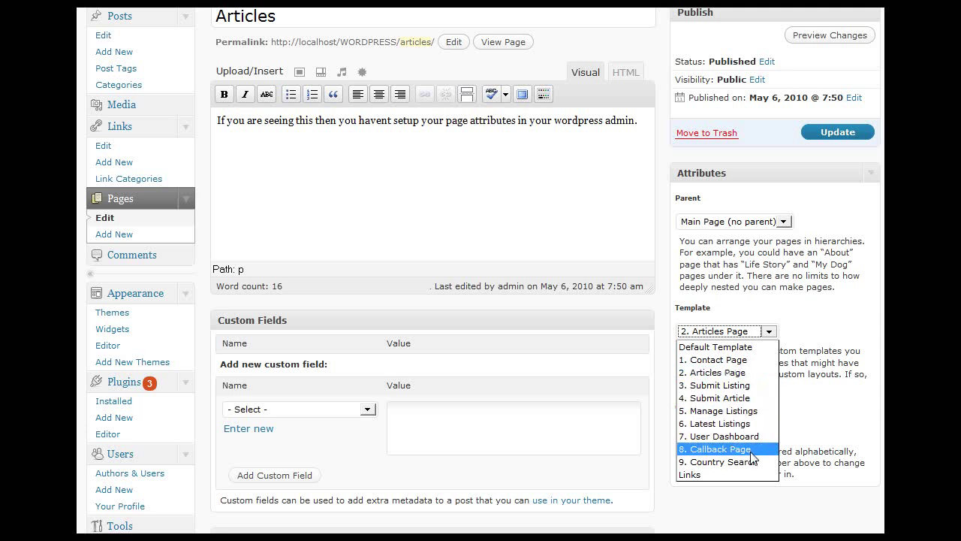
{"action": "left_click", "coordinate": [810, 325]}
{"action": "left_click", "coordinate": [756, 338]}
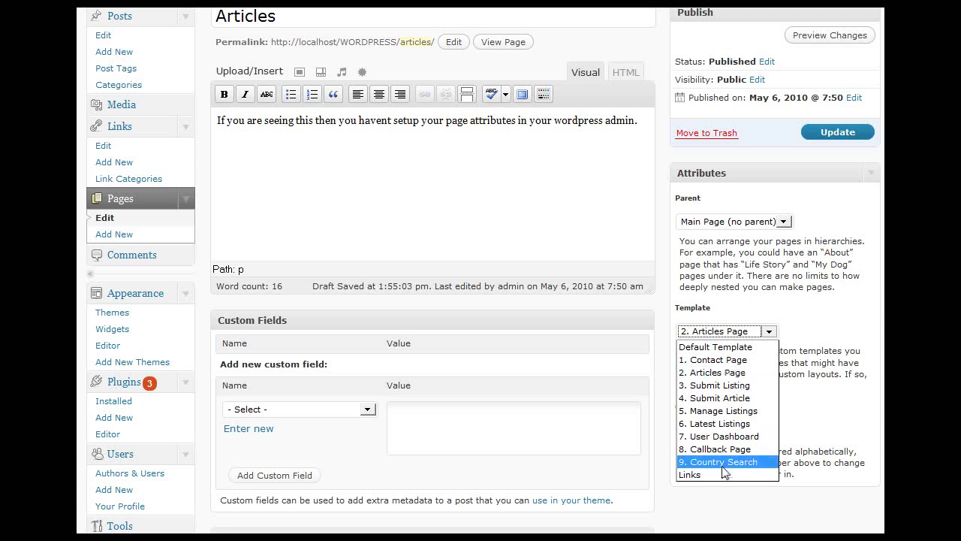
{"action": "left_click", "coordinate": [723, 333]}
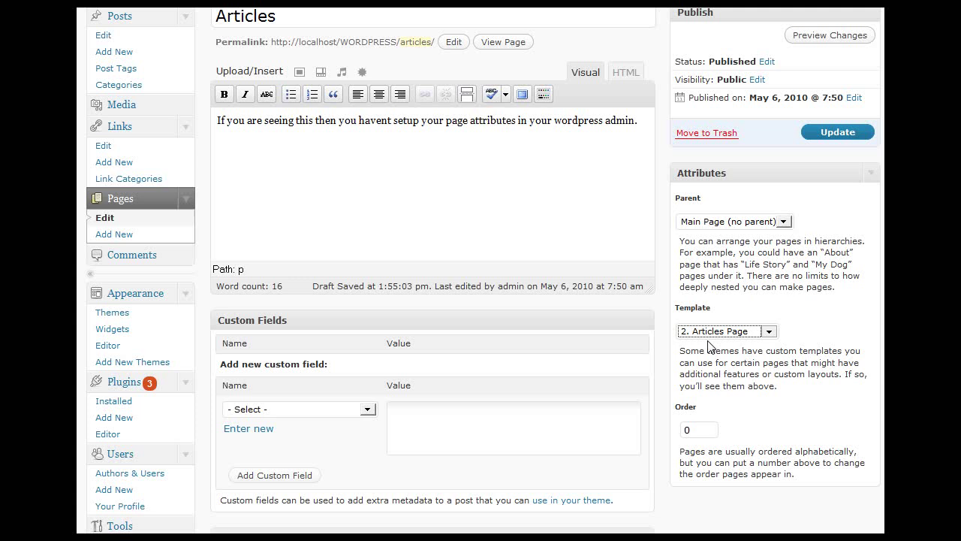
{"action": "left_click", "coordinate": [726, 335]}
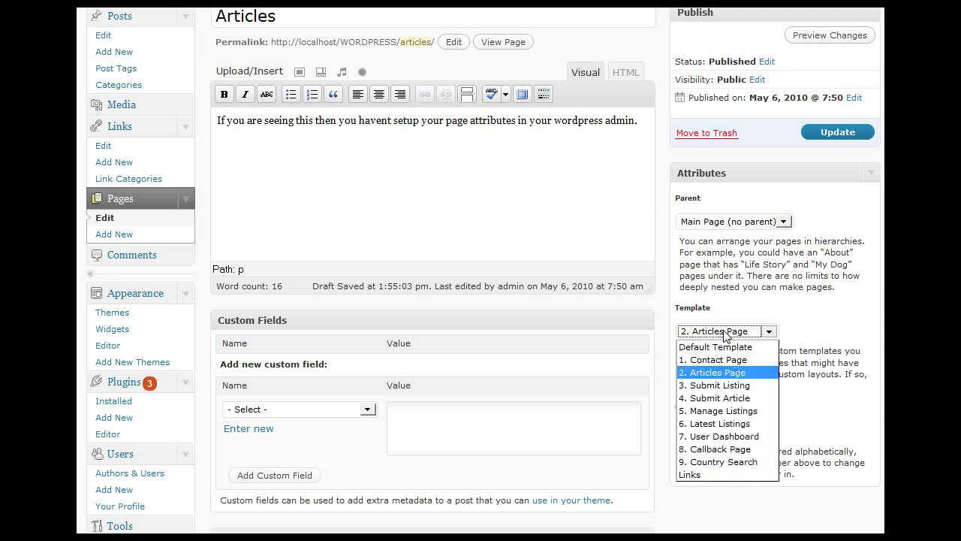
{"action": "left_click", "coordinate": [726, 335]}
{"action": "scroll", "coordinate": [563, 293], "scroll_direction": "up", "scroll_amount": 3}
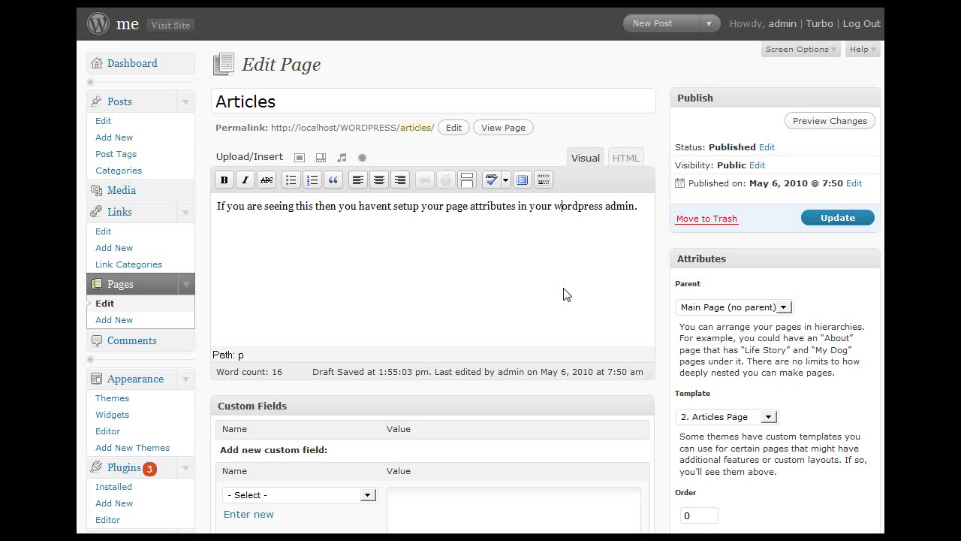
Set the Articles page's template to Default Template
{"action": "left_click", "coordinate": [694, 421]}
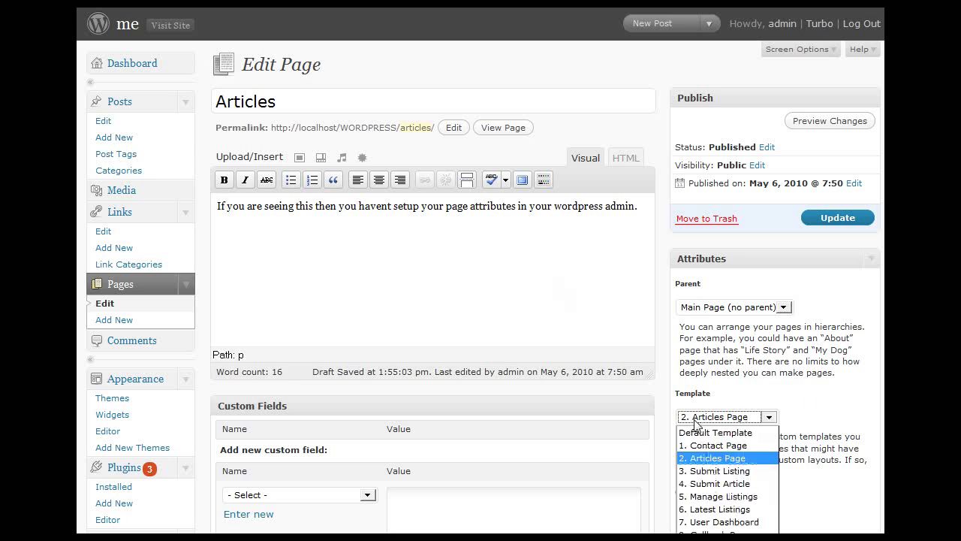
{"action": "left_click", "coordinate": [717, 433]}
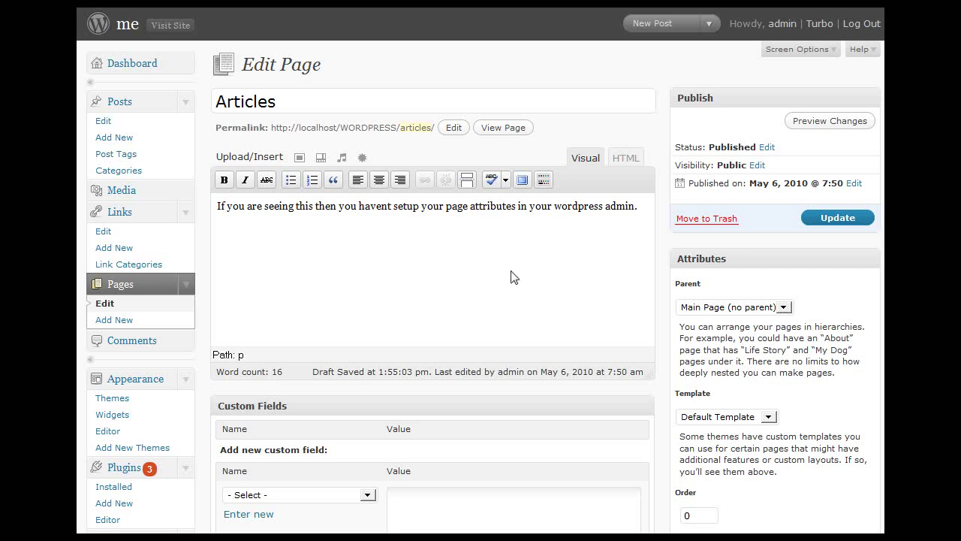
{"action": "scroll", "coordinate": [506, 270], "scroll_direction": "down", "scroll_amount": 1}
{"action": "scroll", "coordinate": [506, 272], "scroll_direction": "up", "scroll_amount": 1}
{"action": "scroll", "coordinate": [473, 263], "scroll_direction": "down", "scroll_amount": 1}
{"action": "scroll", "coordinate": [480, 261], "scroll_direction": "up", "scroll_amount": 1}
Return to the list of site pages and look over the pages that exist for the theme
{"action": "left_click", "coordinate": [120, 303]}
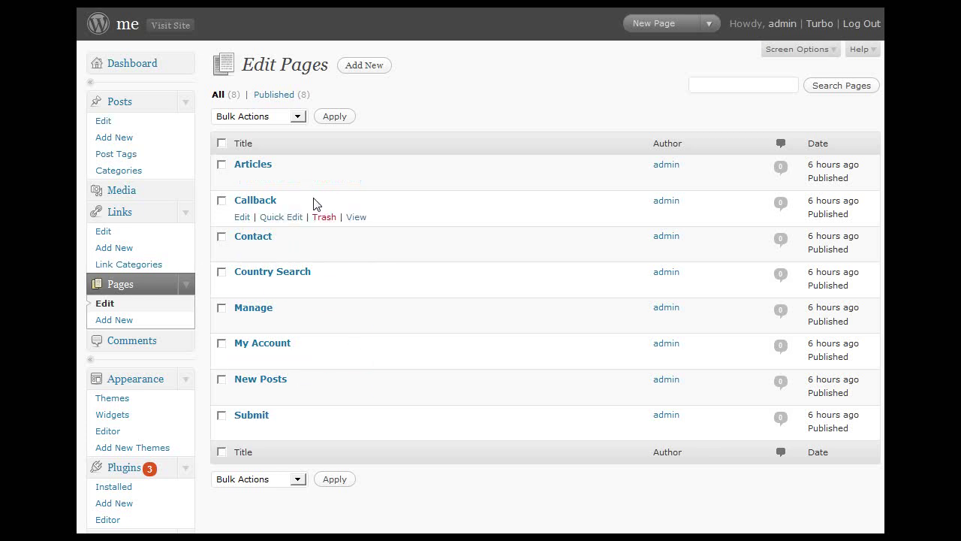
{"action": "scroll", "coordinate": [378, 344], "scroll_direction": "down", "scroll_amount": 2}
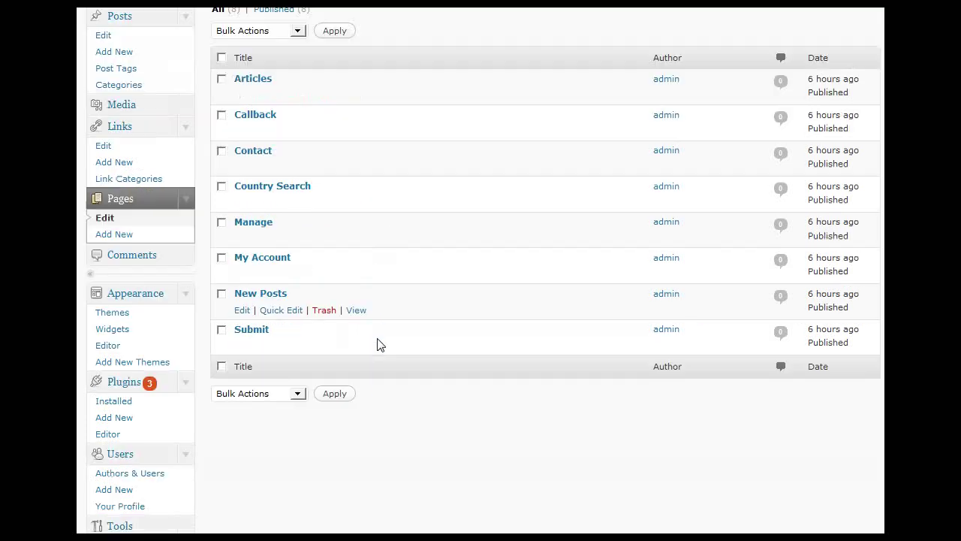
{"action": "scroll", "coordinate": [377, 344], "scroll_direction": "down", "scroll_amount": 7}
{"action": "scroll", "coordinate": [338, 413], "scroll_direction": "up", "scroll_amount": 4}
{"action": "scroll", "coordinate": [356, 404], "scroll_direction": "down", "scroll_amount": 5}
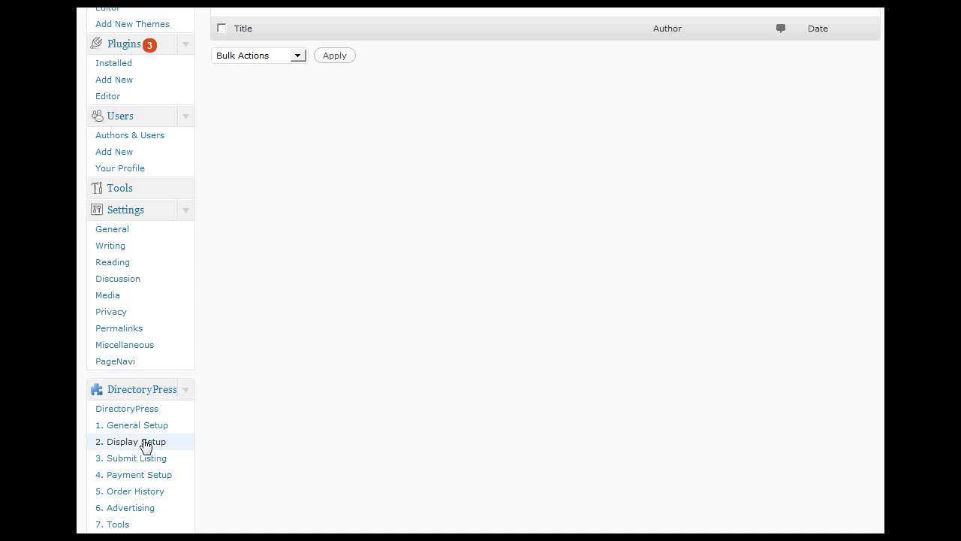
{"action": "scroll", "coordinate": [311, 463], "scroll_direction": "up", "scroll_amount": 10}
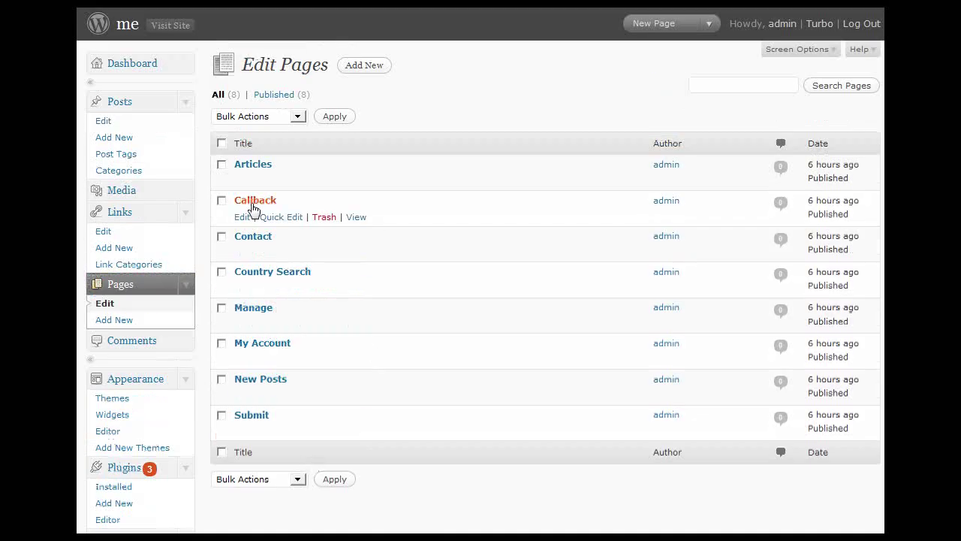
{"action": "scroll", "coordinate": [413, 342], "scroll_direction": "down", "scroll_amount": 1}
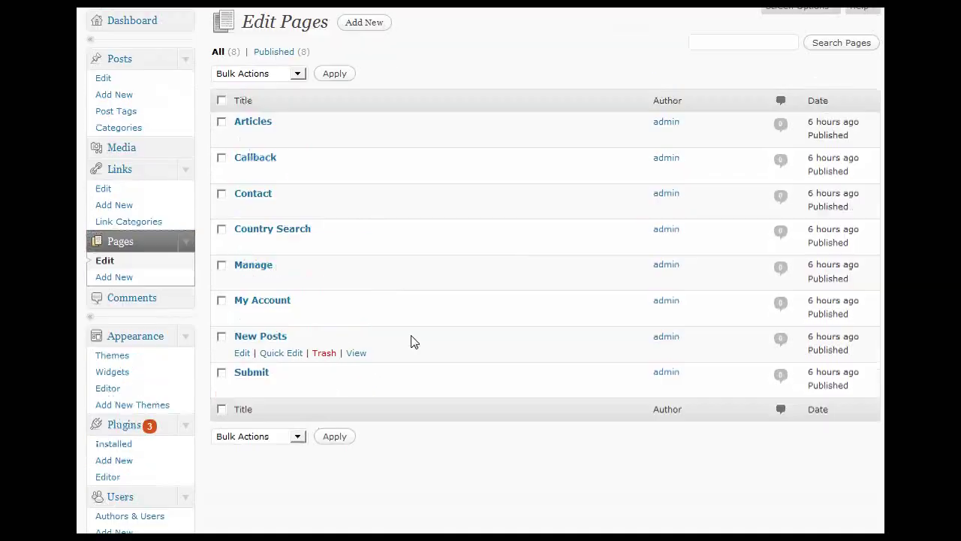
{"action": "scroll", "coordinate": [405, 346], "scroll_direction": "down", "scroll_amount": 2}
{"action": "scroll", "coordinate": [387, 334], "scroll_direction": "up", "scroll_amount": 2}
{"action": "scroll", "coordinate": [367, 301], "scroll_direction": "down", "scroll_amount": 8}
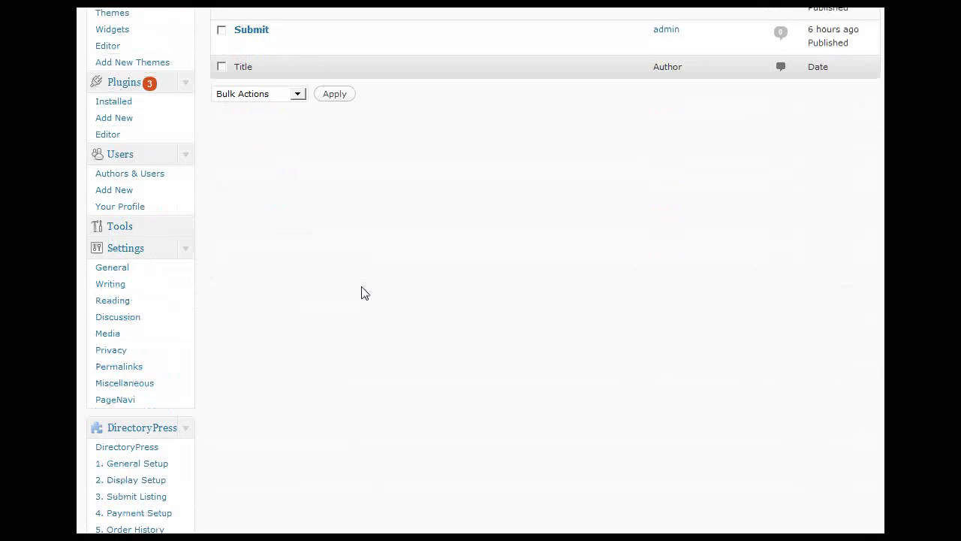
{"action": "scroll", "coordinate": [275, 450], "scroll_direction": "up", "scroll_amount": 4}
{"action": "scroll", "coordinate": [296, 442], "scroll_direction": "down", "scroll_amount": 3}
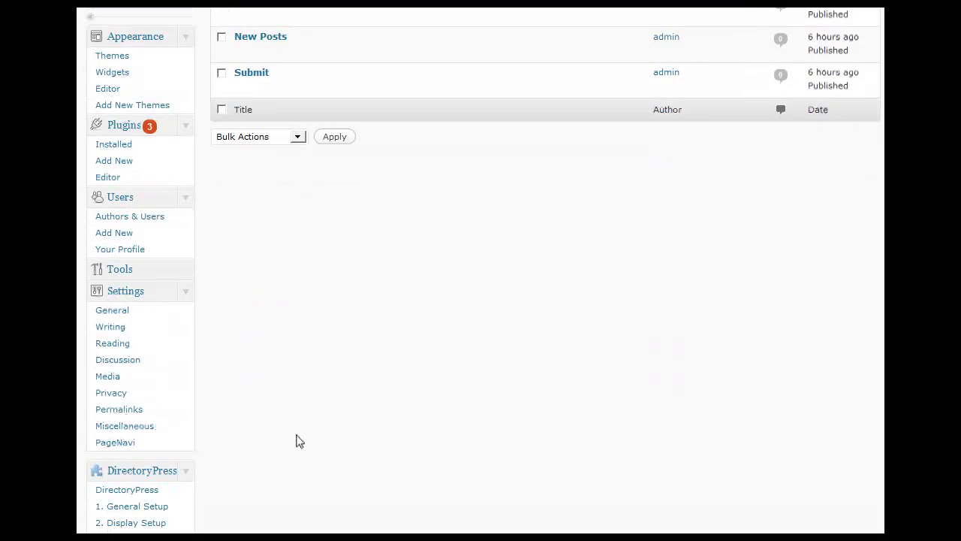
Open Page Setup in DirectoryPress General Setup and examine the hidden pages and the page and button link assignments
{"action": "left_click", "coordinate": [126, 508]}
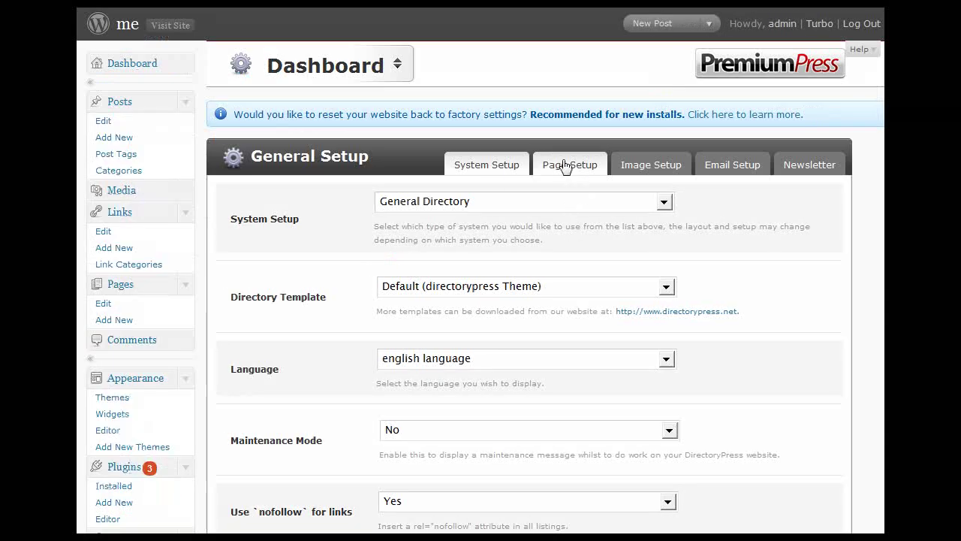
{"action": "left_click", "coordinate": [567, 167]}
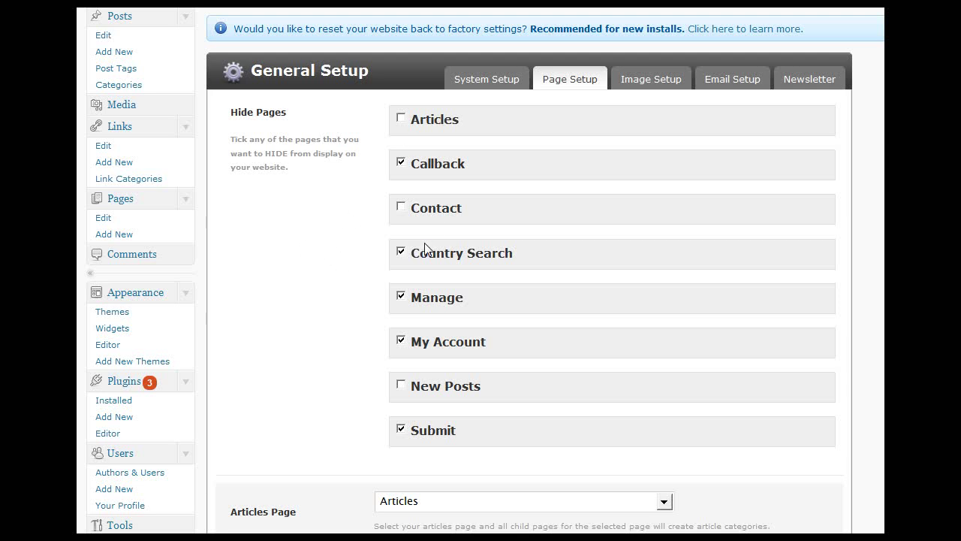
{"action": "scroll", "coordinate": [323, 300], "scroll_direction": "down", "scroll_amount": 5}
{"action": "scroll", "coordinate": [333, 272], "scroll_direction": "down", "scroll_amount": 2}
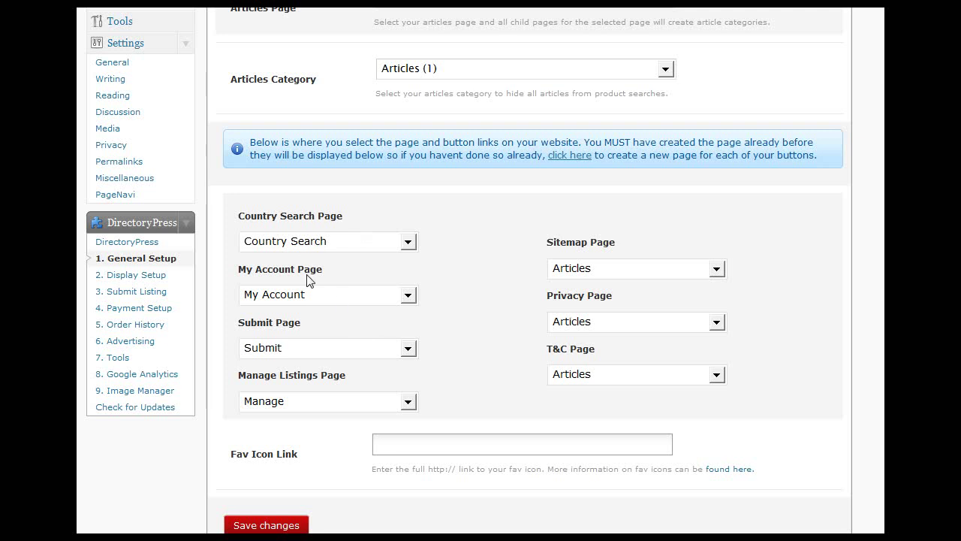
Examine the pages available for the Country Search, Sitemap and Privacy page links without changing their assignments
{"action": "left_click", "coordinate": [272, 242]}
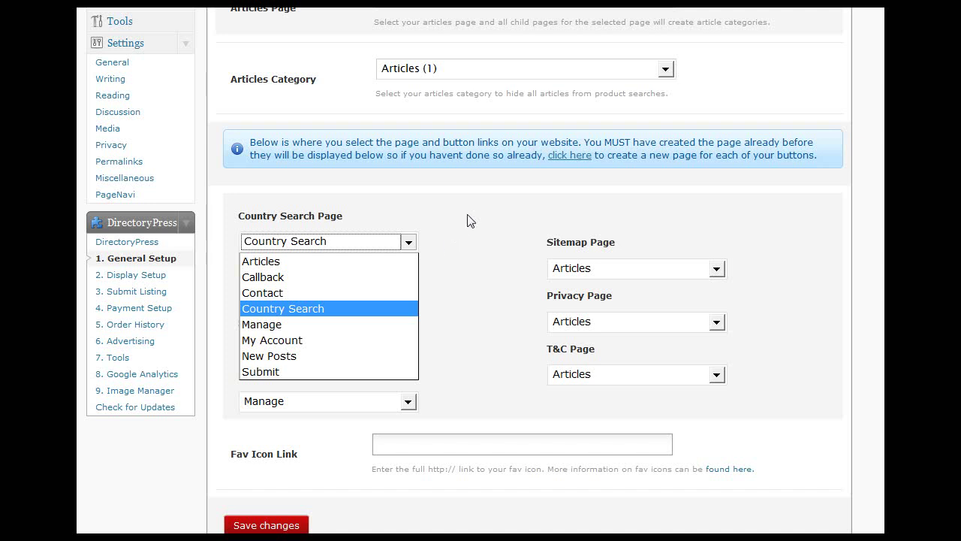
{"action": "left_click", "coordinate": [465, 238]}
{"action": "left_click", "coordinate": [582, 270]}
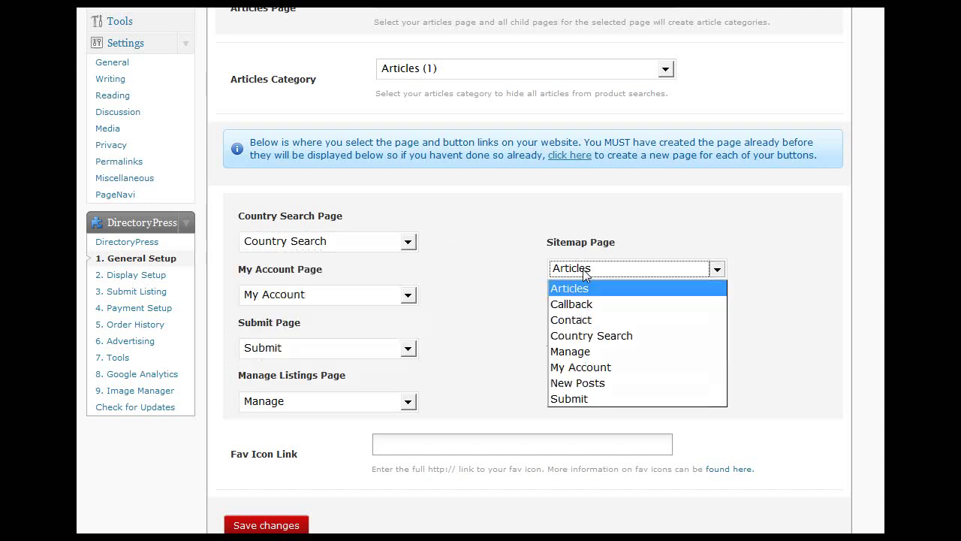
{"action": "left_click", "coordinate": [525, 270]}
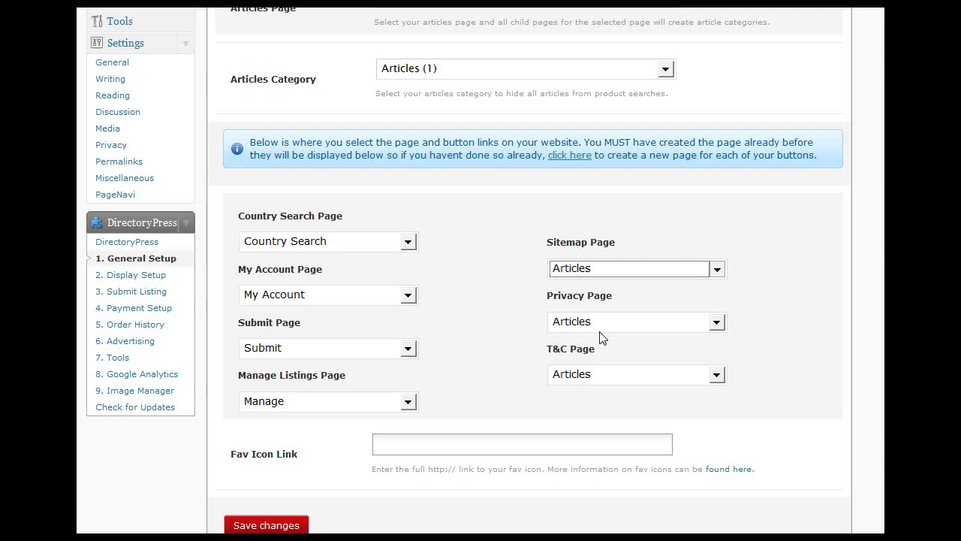
{"action": "left_click", "coordinate": [507, 249]}
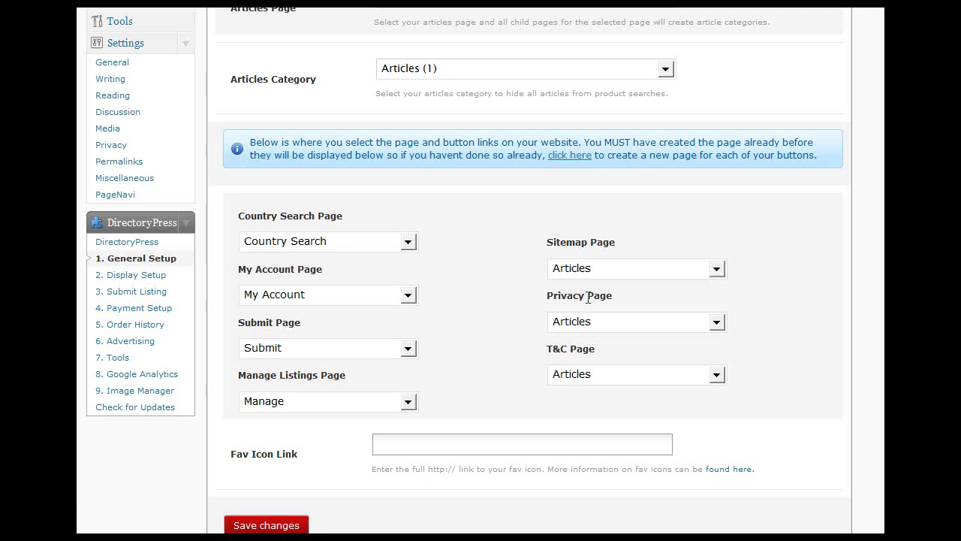
{"action": "left_click", "coordinate": [600, 328]}
{"action": "left_click", "coordinate": [507, 307]}
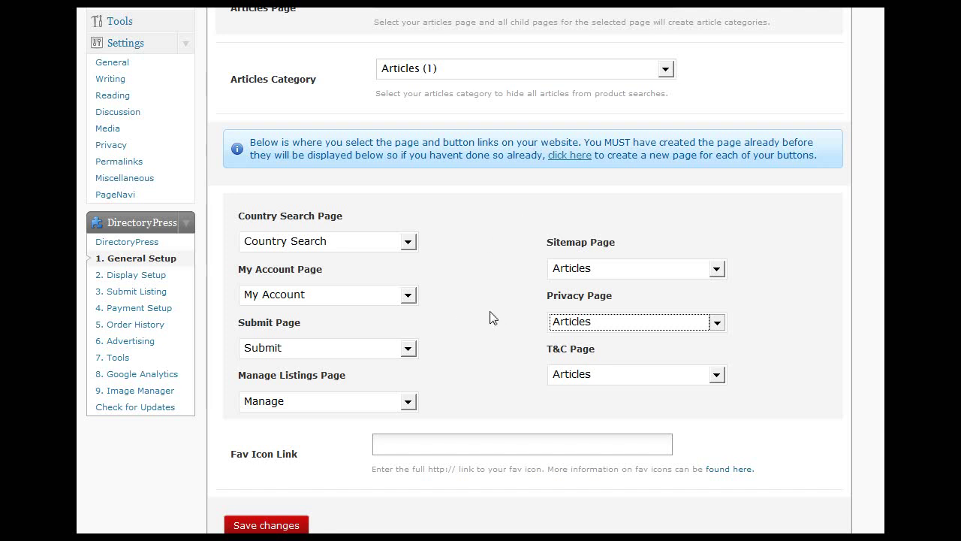
Check the page choices for the My Account Page and Submit Page links, keeping My Account and Submit assigned
{"action": "left_click", "coordinate": [277, 302]}
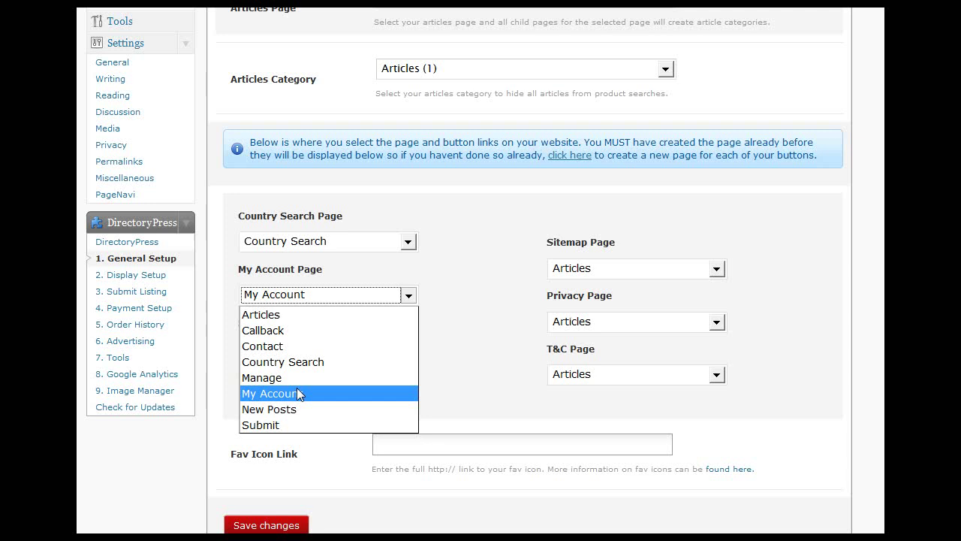
{"action": "left_click", "coordinate": [296, 389]}
{"action": "left_click", "coordinate": [349, 353]}
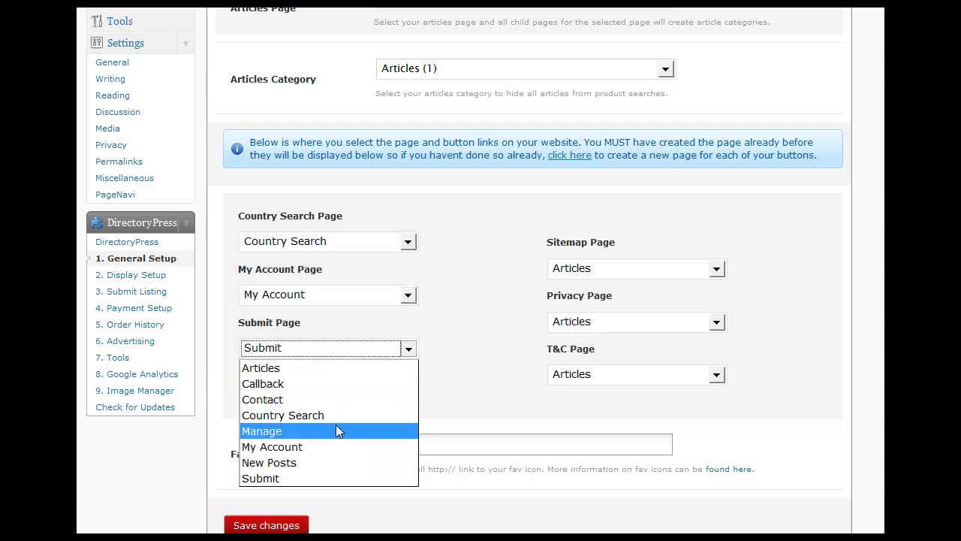
{"action": "left_click", "coordinate": [491, 415]}
{"action": "left_click", "coordinate": [475, 385]}
Compare the Hide Pages list with the page and button link assignments, including the choices for the Manage Listings Page
{"action": "scroll", "coordinate": [470, 380], "scroll_direction": "up", "scroll_amount": 6}
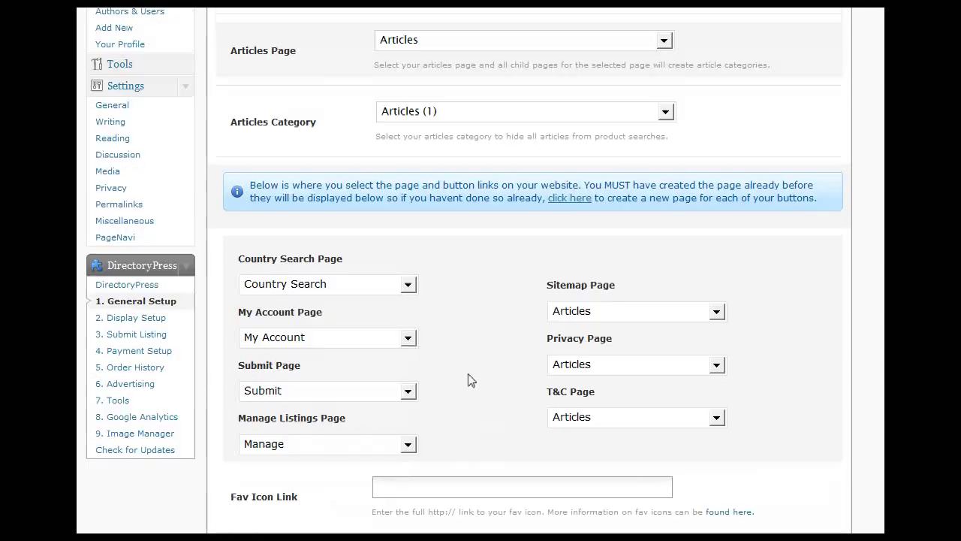
{"action": "scroll", "coordinate": [355, 352], "scroll_direction": "up", "scroll_amount": 2}
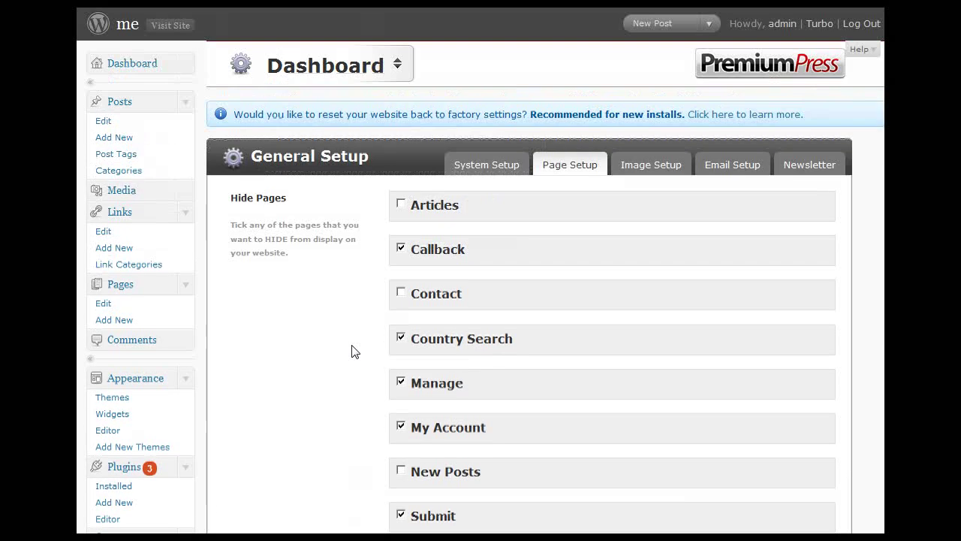
{"action": "scroll", "coordinate": [303, 328], "scroll_direction": "down", "scroll_amount": 1}
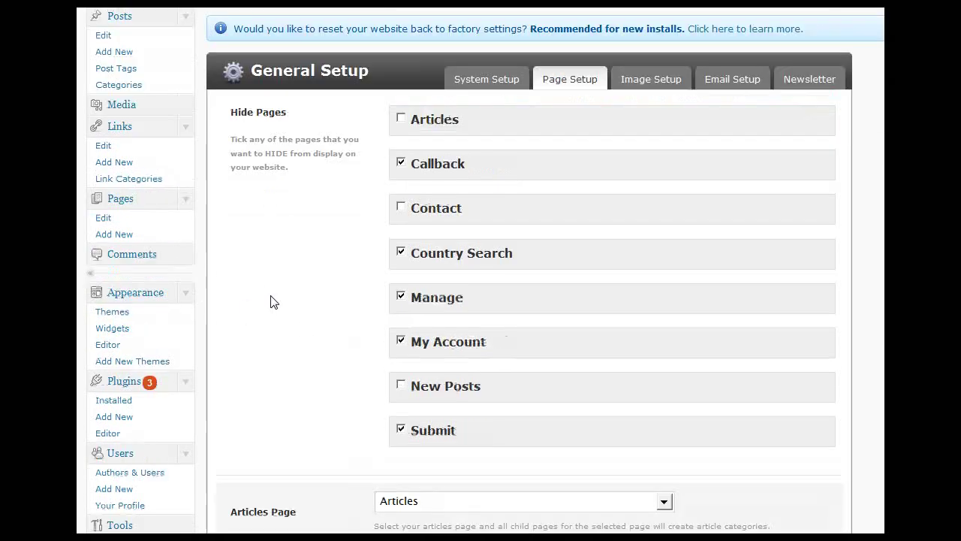
{"action": "scroll", "coordinate": [356, 386], "scroll_direction": "down", "scroll_amount": 5}
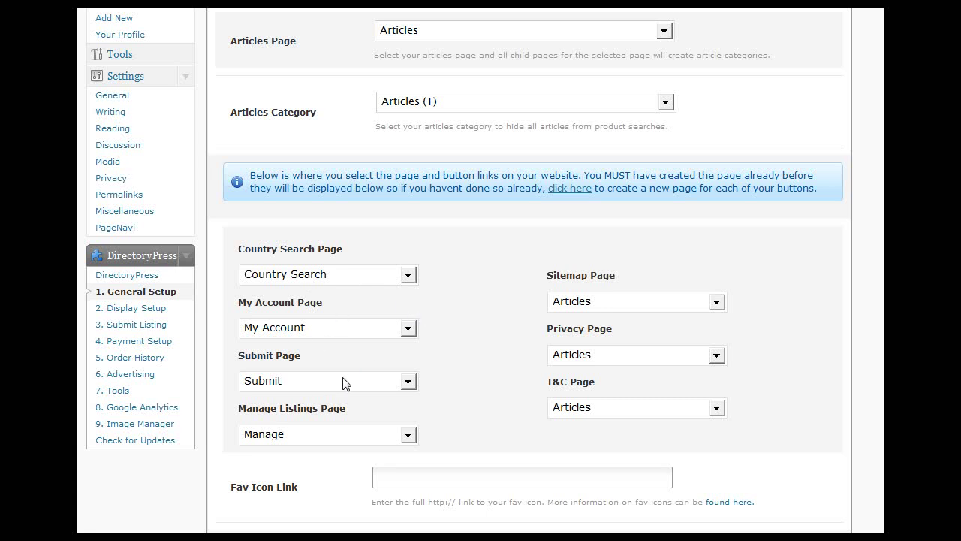
{"action": "left_click", "coordinate": [307, 435]}
{"action": "left_click", "coordinate": [495, 425]}
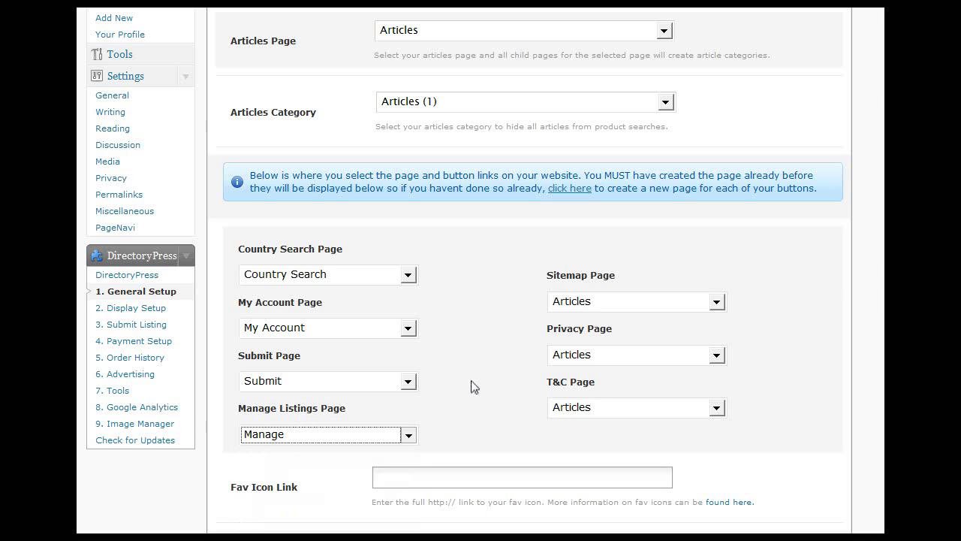
{"action": "scroll", "coordinate": [474, 386], "scroll_direction": "up", "scroll_amount": 8}
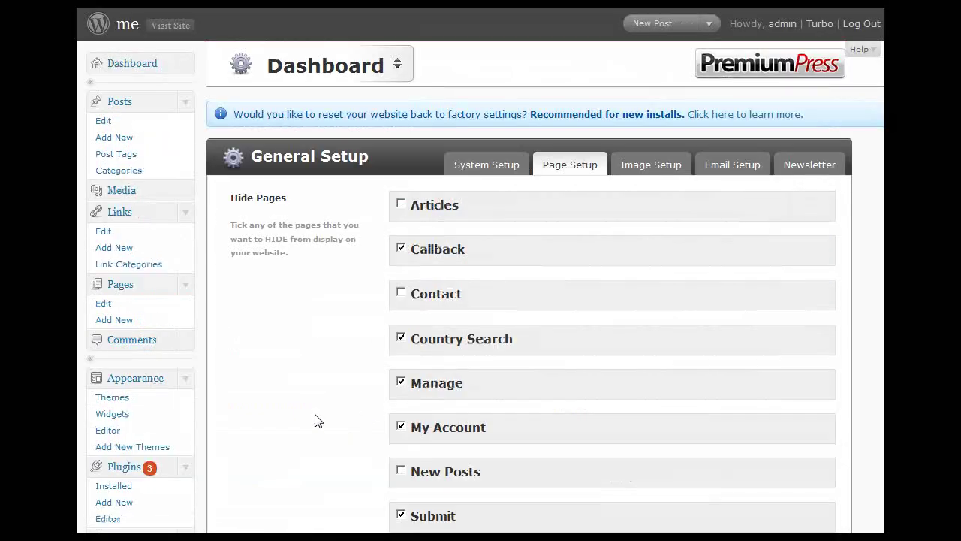
{"action": "scroll", "coordinate": [316, 421], "scroll_direction": "down", "scroll_amount": 8}
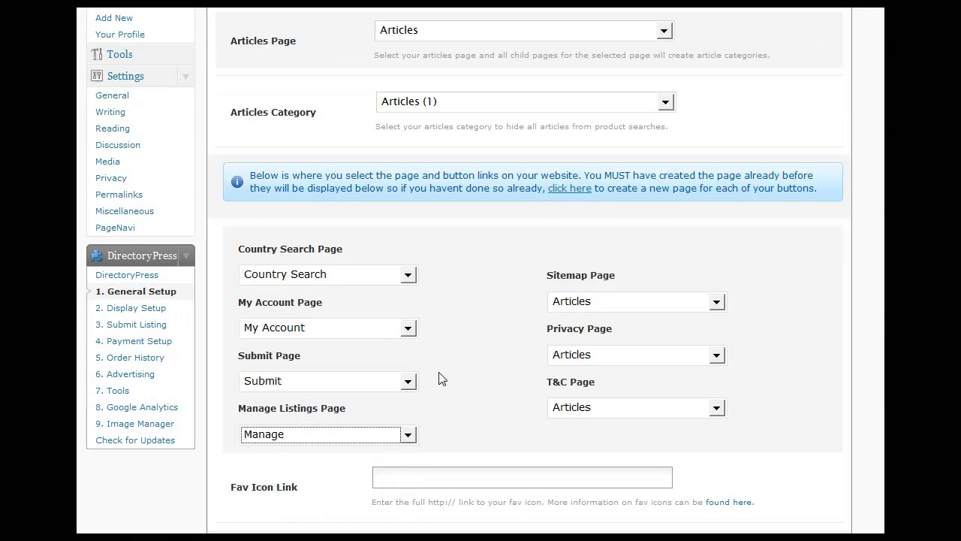